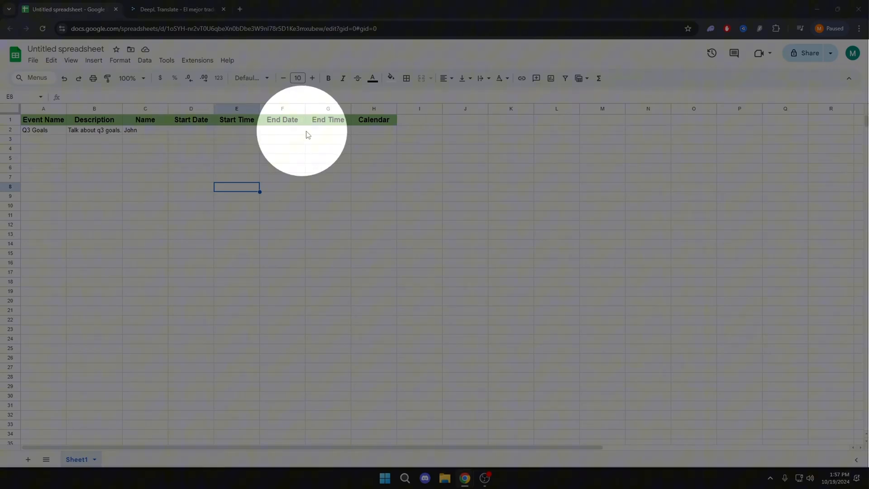
# Step: Start a new data validation rule for the Start Date column D2:D1000
pyautogui.click(377, 170)
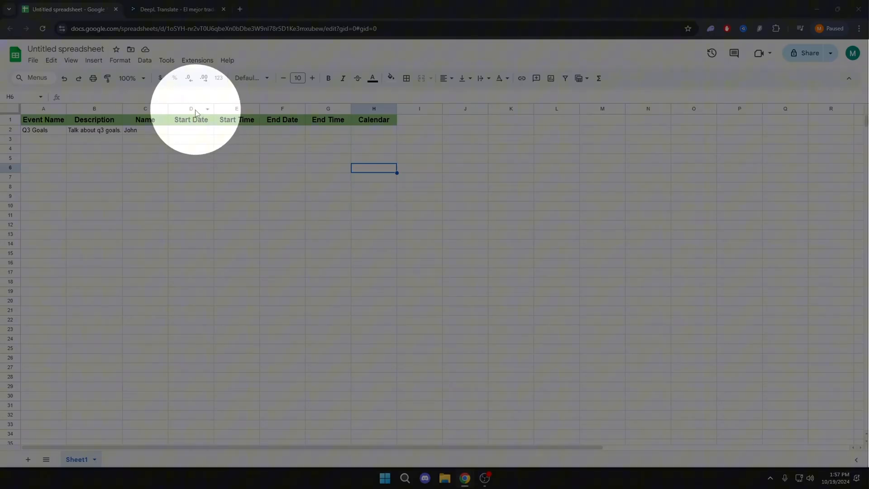
pyautogui.click(193, 108)
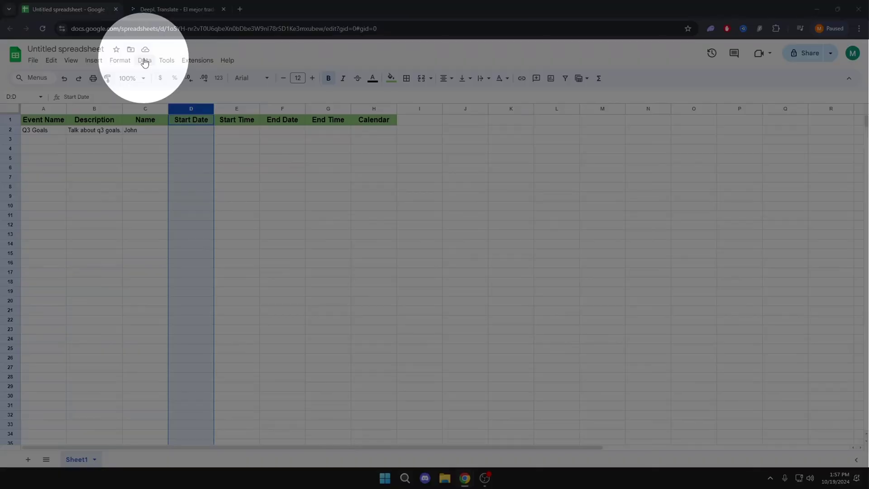
pyautogui.click(144, 60)
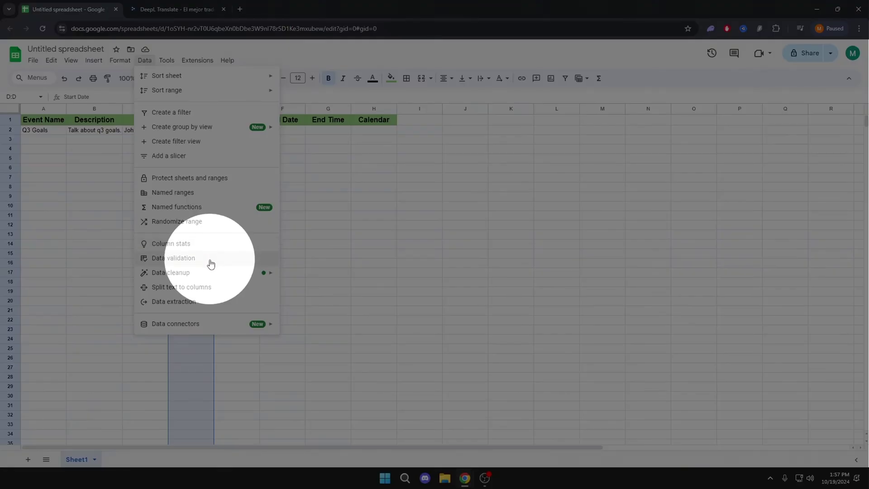
pyautogui.click(211, 259)
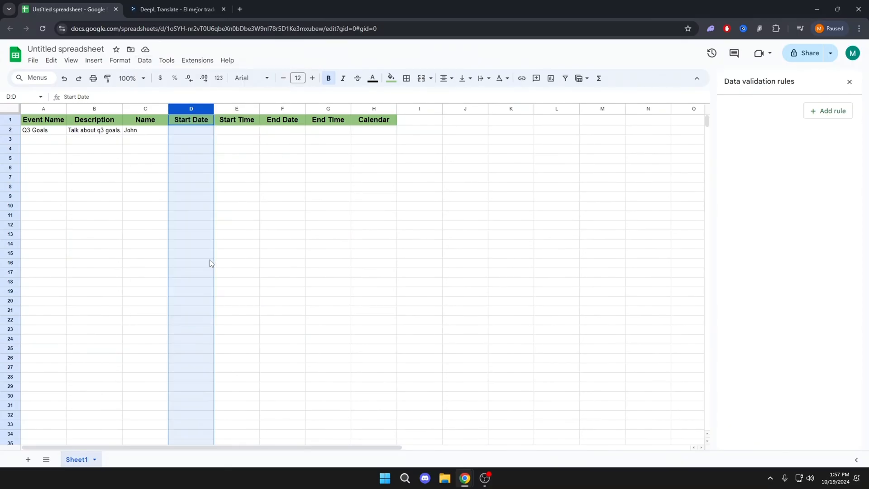
pyautogui.click(828, 111)
pyautogui.write('Sheet1!D2:D1000')
pyautogui.click(757, 121)
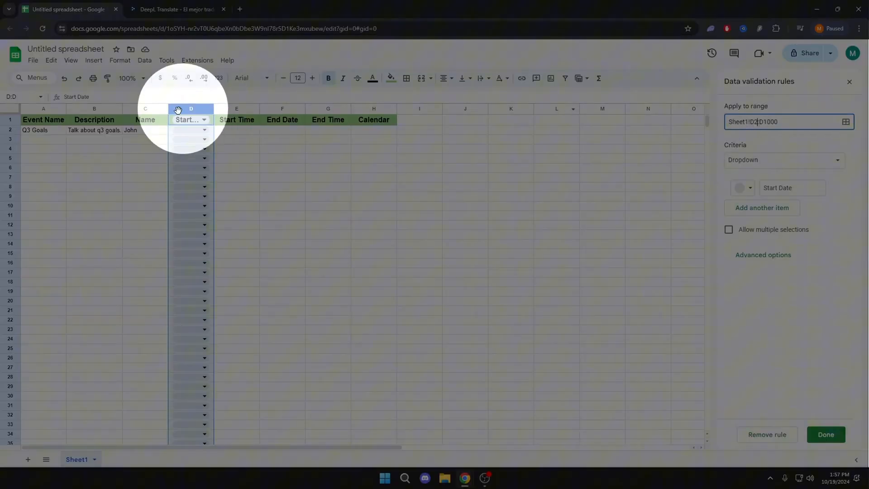
# Step: Require valid dates in D2:D1000, rejecting invalid input, and save the rule
pyautogui.click(781, 159)
pyautogui.click(759, 276)
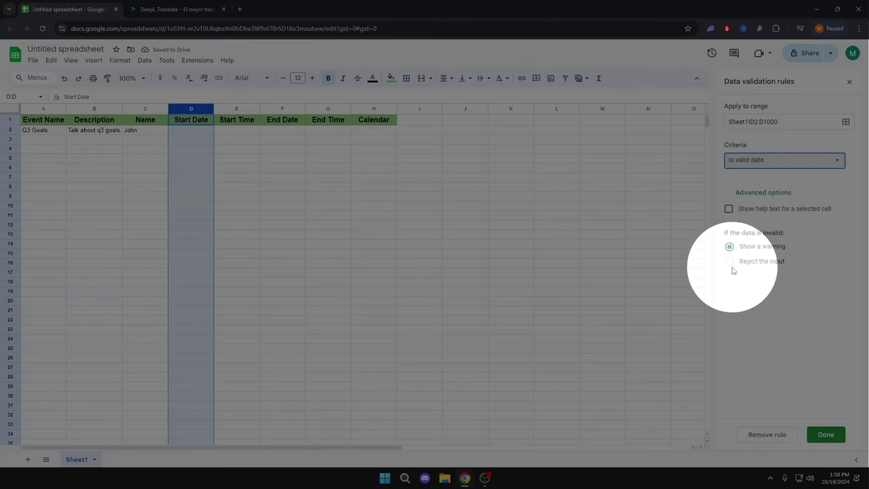
pyautogui.click(730, 261)
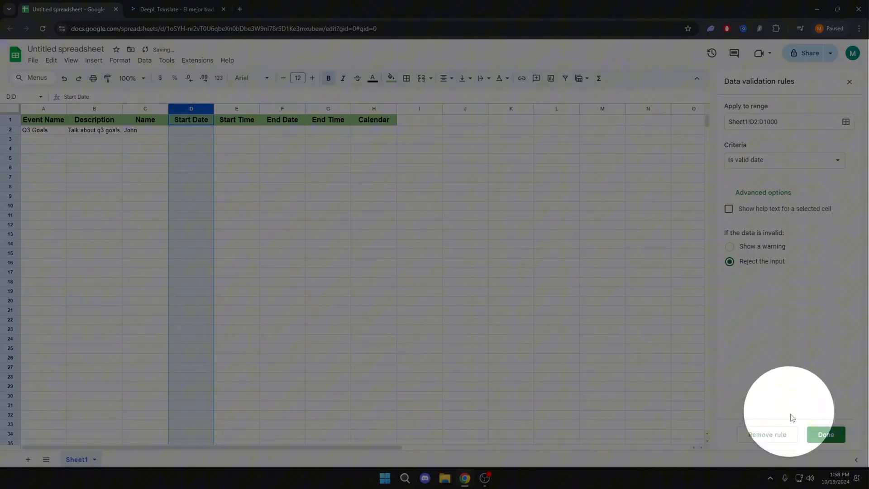
pyautogui.click(826, 435)
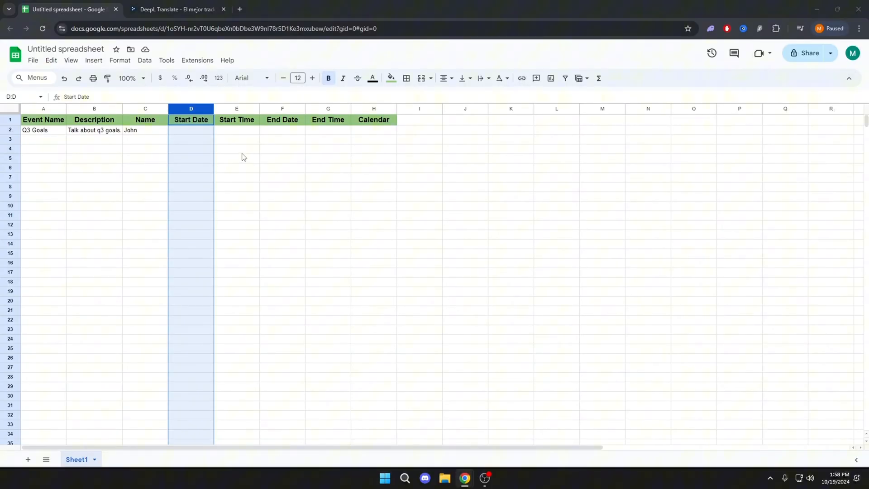
# Step: Start a new validation rule for End Date with range F2:F1000, skipping the header
pyautogui.click(239, 110)
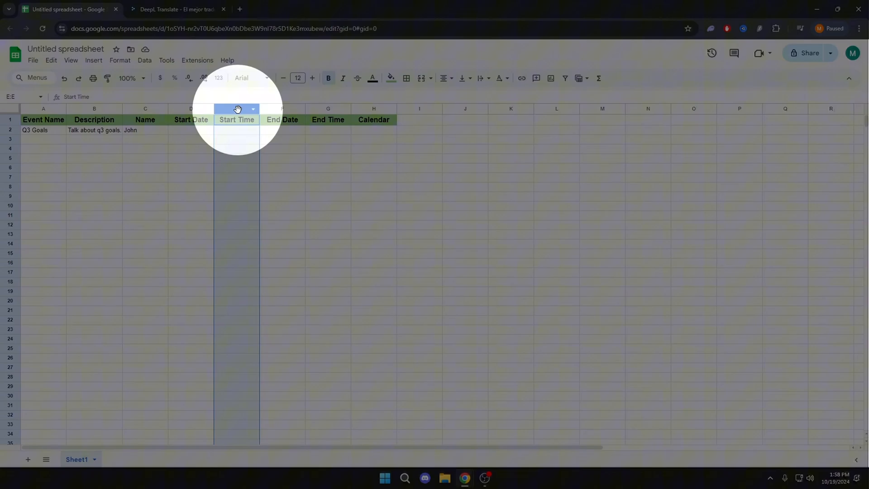
pyautogui.click(282, 109)
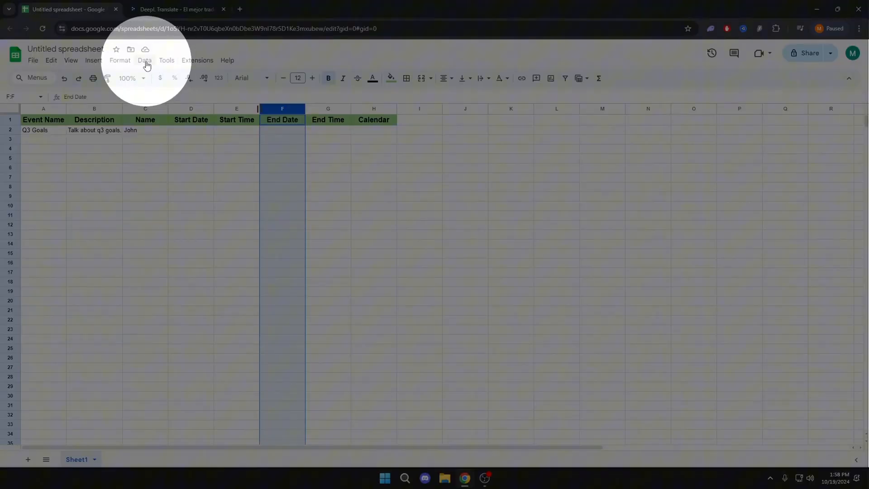
pyautogui.click(144, 60)
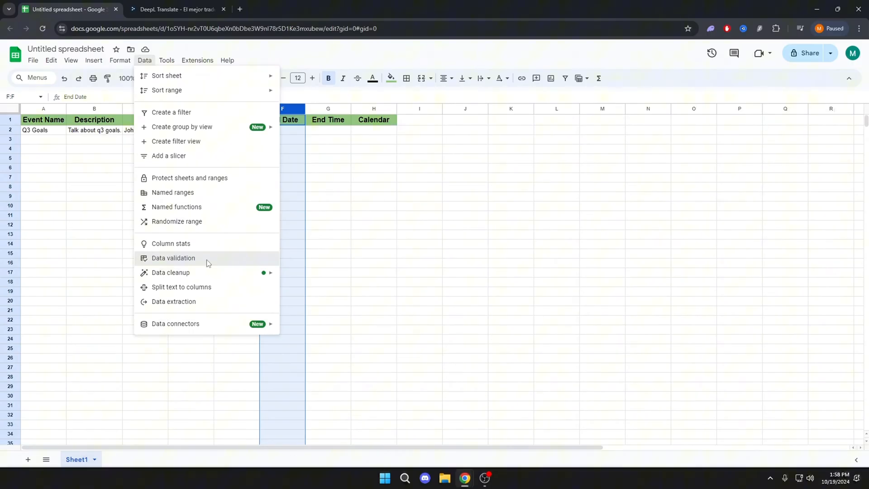
pyautogui.click(173, 258)
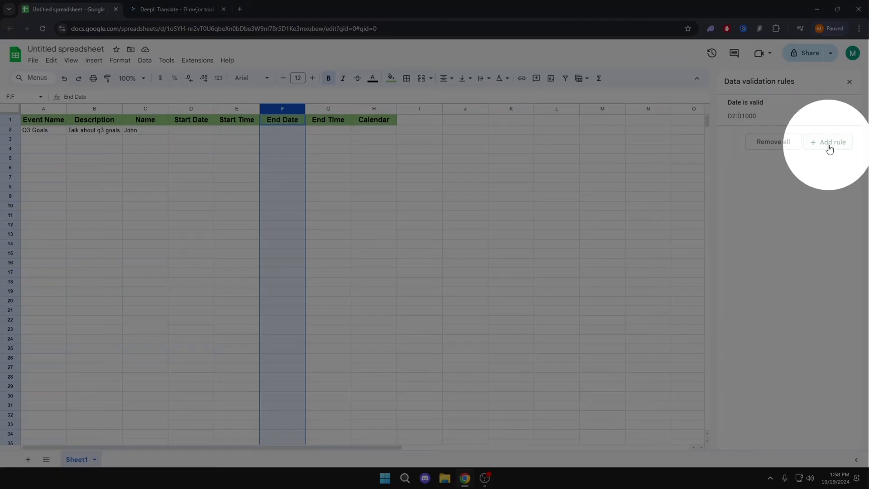
pyautogui.click(827, 142)
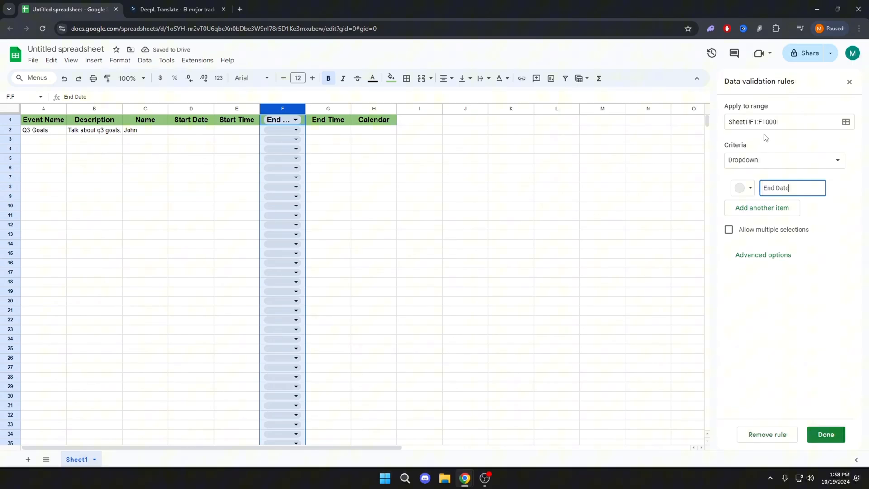
pyautogui.click(756, 122)
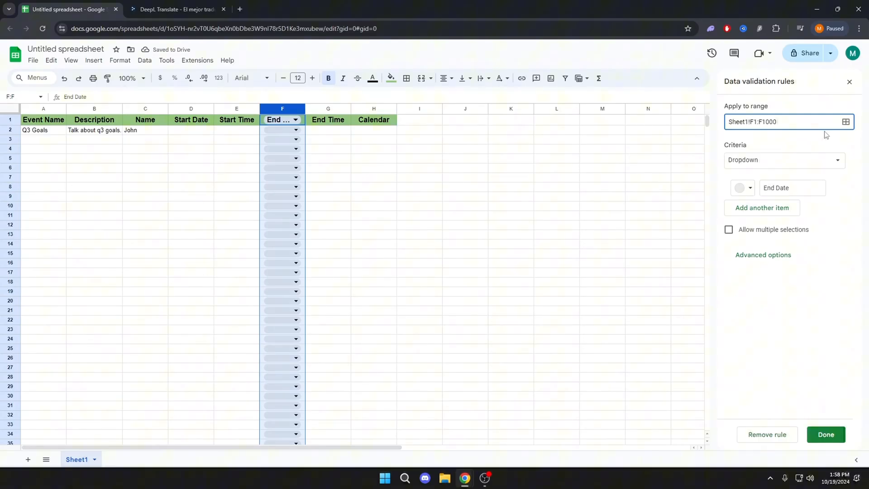
pyautogui.press('BackSpace')
pyautogui.write('2')
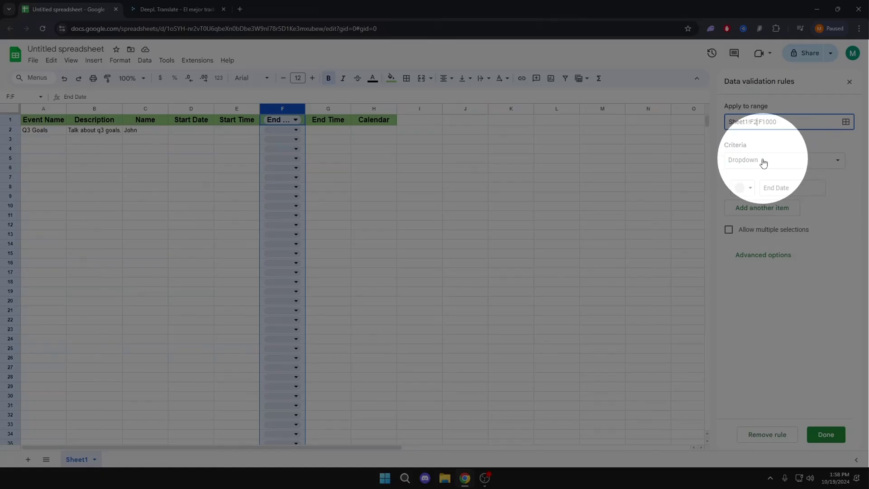
# Step: Require valid dates in F2:F1000, rejecting invalid input, save and close the rules panel
pyautogui.click(764, 160)
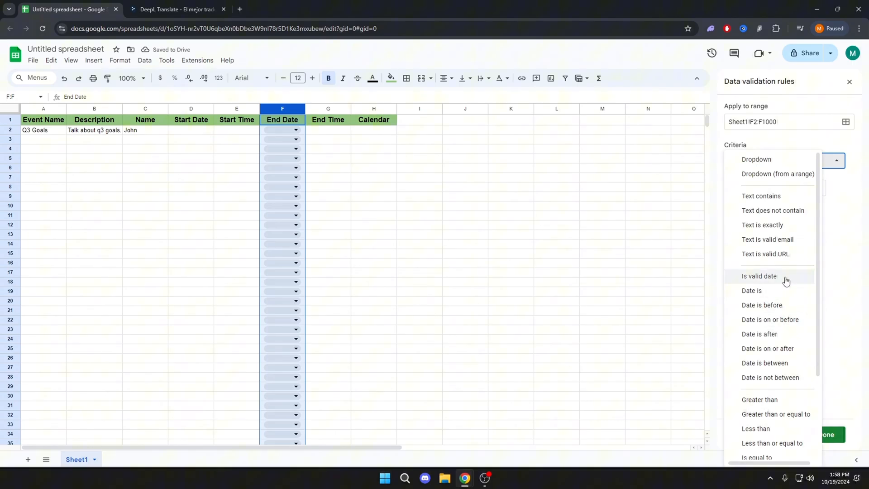
pyautogui.click(761, 275)
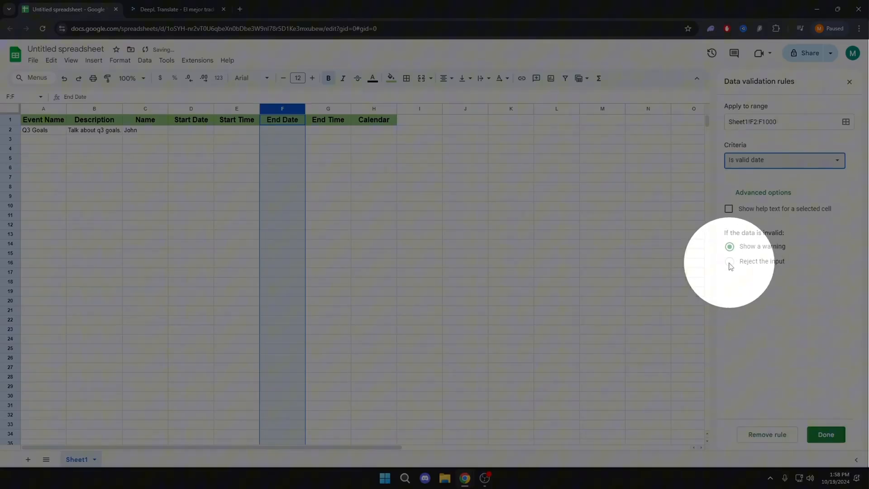
pyautogui.click(730, 261)
pyautogui.click(824, 439)
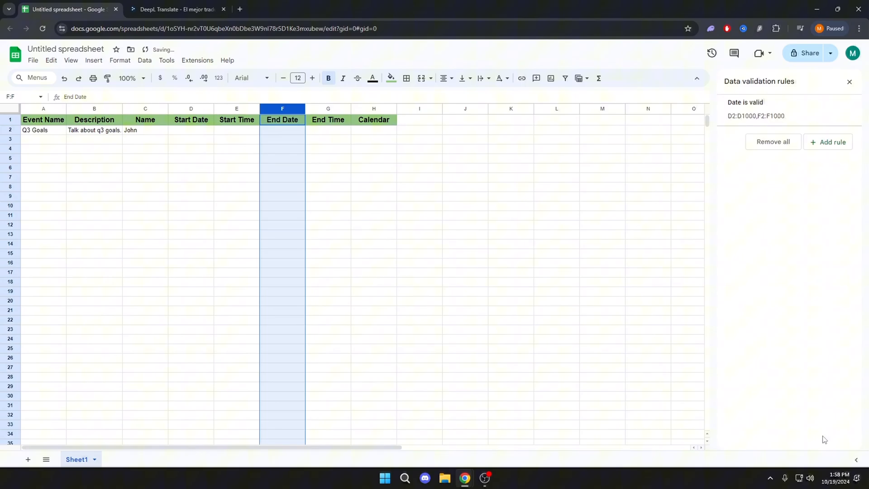
pyautogui.click(848, 82)
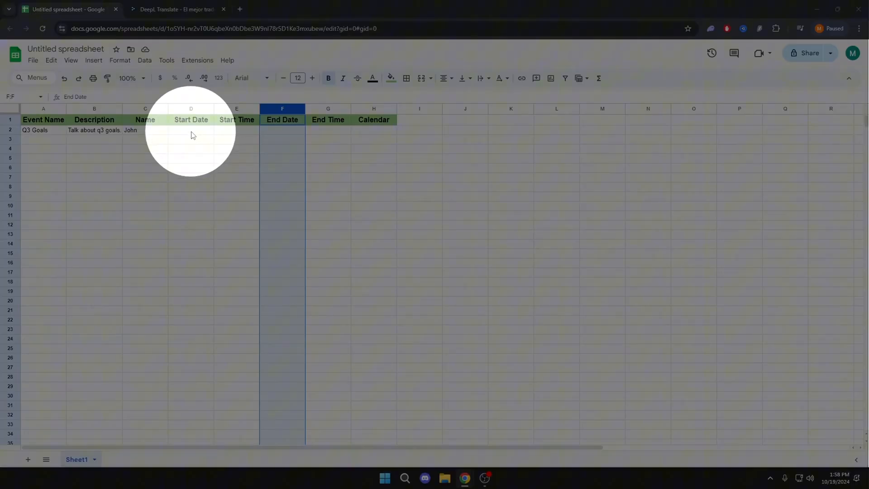
# Step: Pick October 30 as the Q3 Goals start date in D2 from the date picker
pyautogui.click(190, 131)
pyautogui.doubleClick(189, 133)
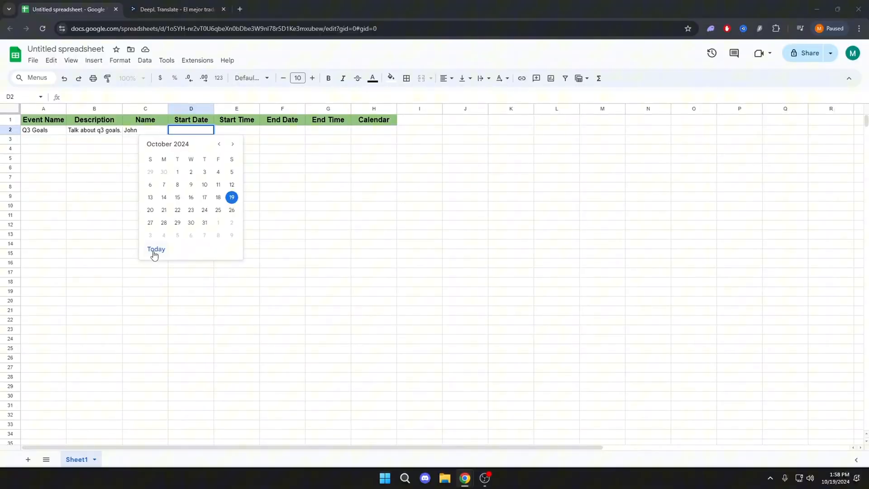
pyautogui.click(191, 223)
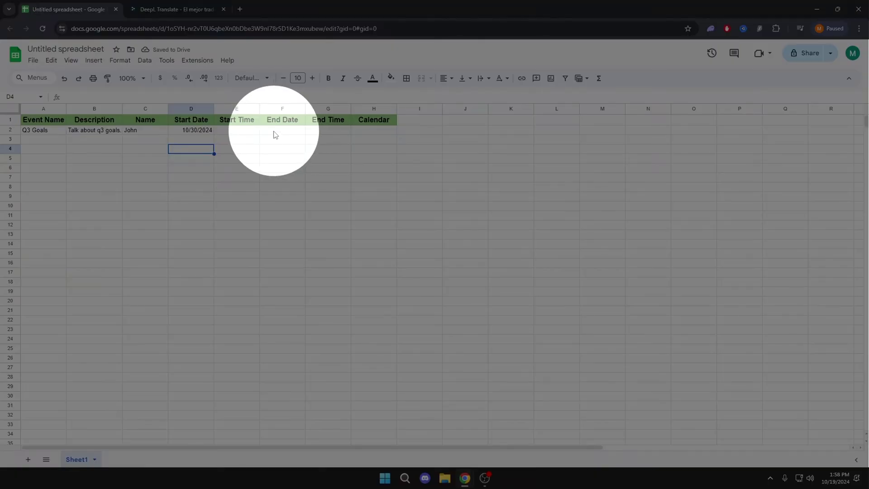
# Step: Pick October 31 as the end date in F2 from the date picker
pyautogui.doubleClick(282, 130)
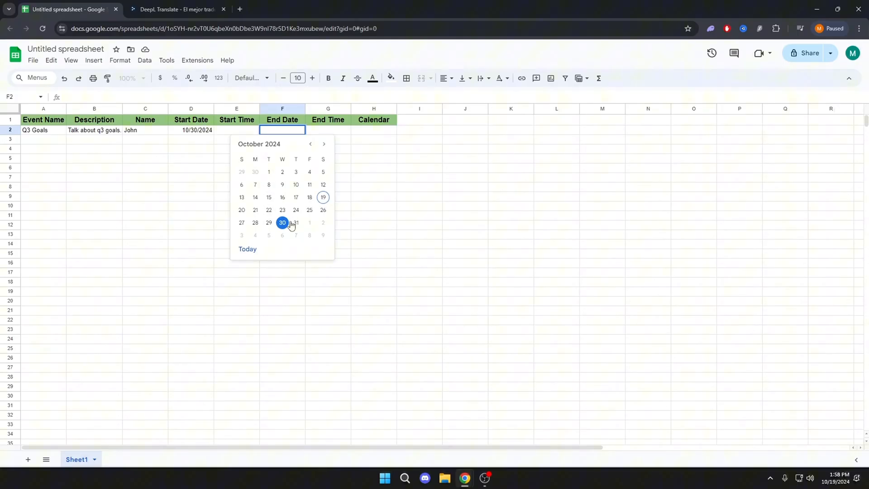
pyautogui.click(296, 222)
pyautogui.click(192, 198)
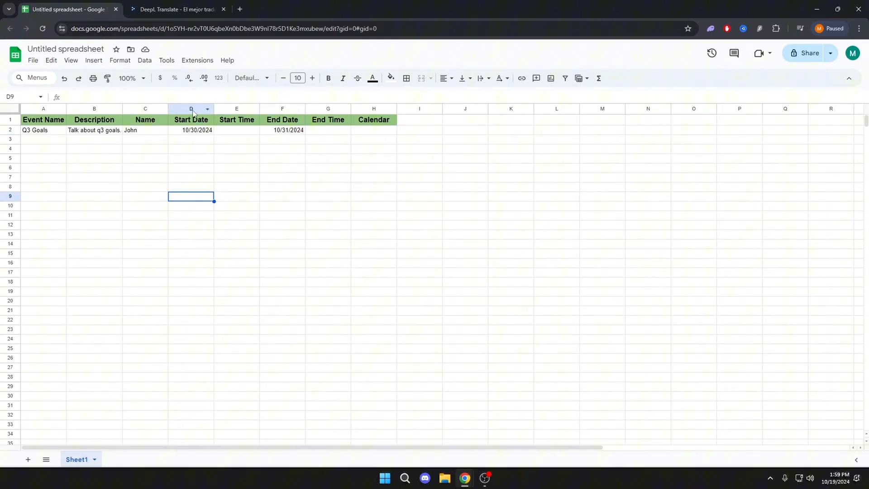
pyautogui.click(190, 109)
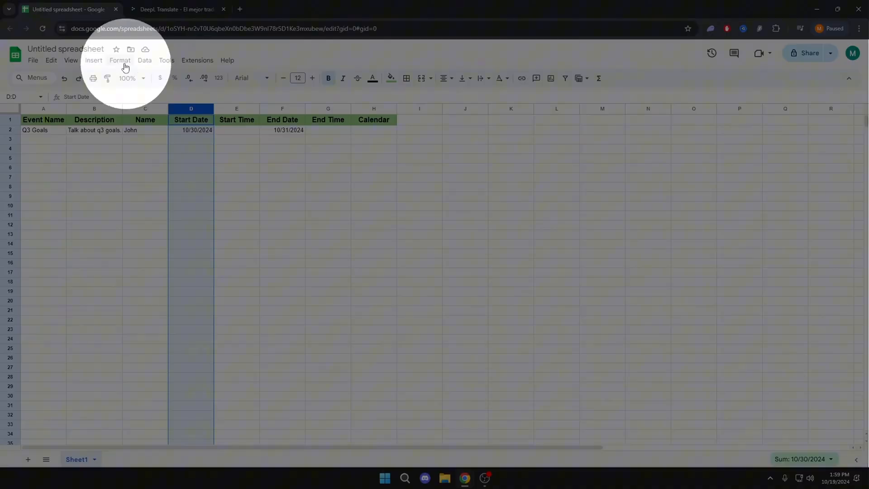
# Step: Apply the full weekday, month, day, year custom date format to the date columns
pyautogui.click(119, 59)
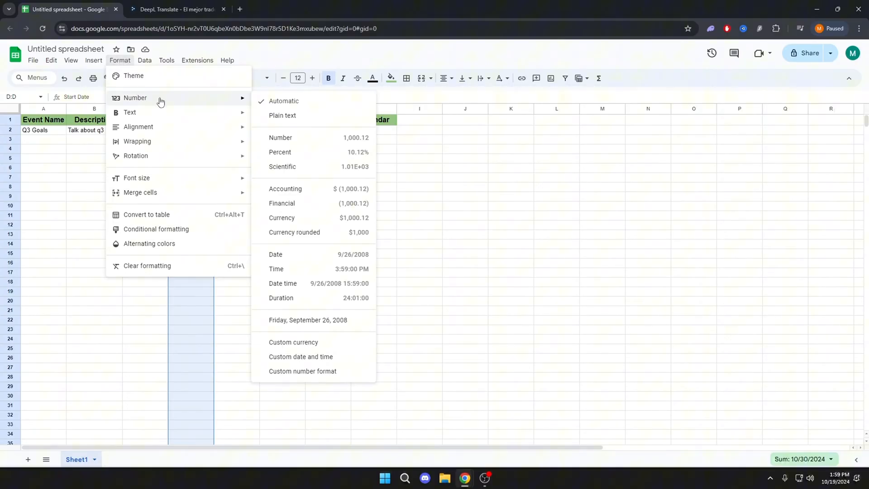
pyautogui.moveTo(135, 98)
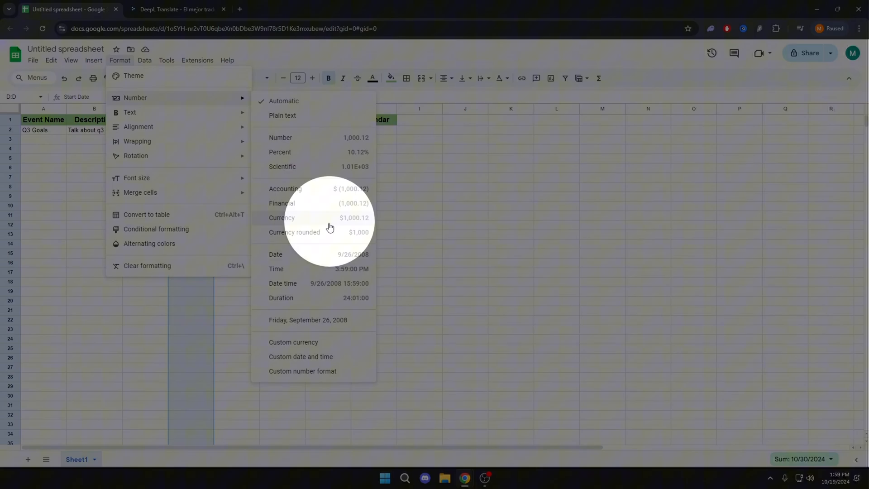
pyautogui.click(319, 359)
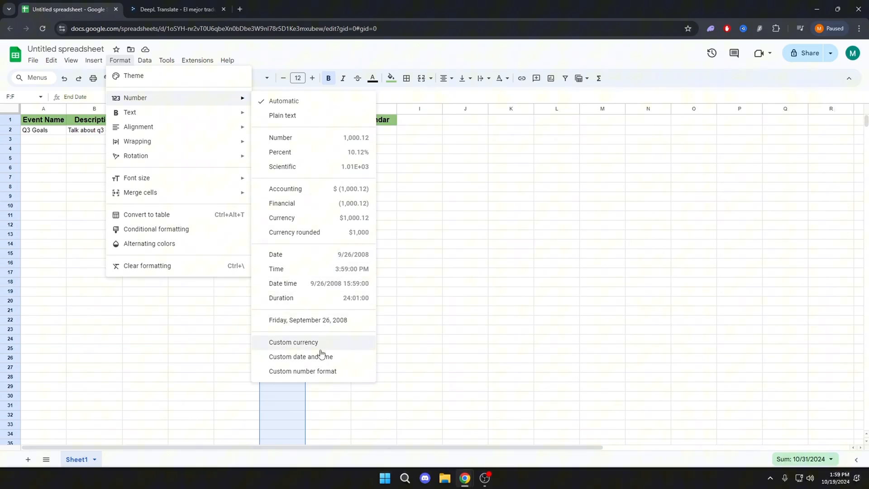
pyautogui.click(323, 362)
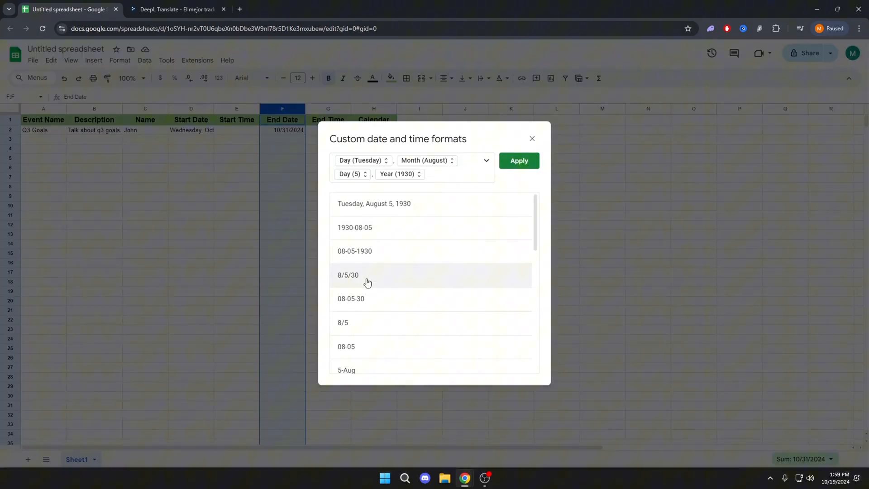
pyautogui.click(383, 204)
pyautogui.click(518, 163)
pyautogui.click(332, 215)
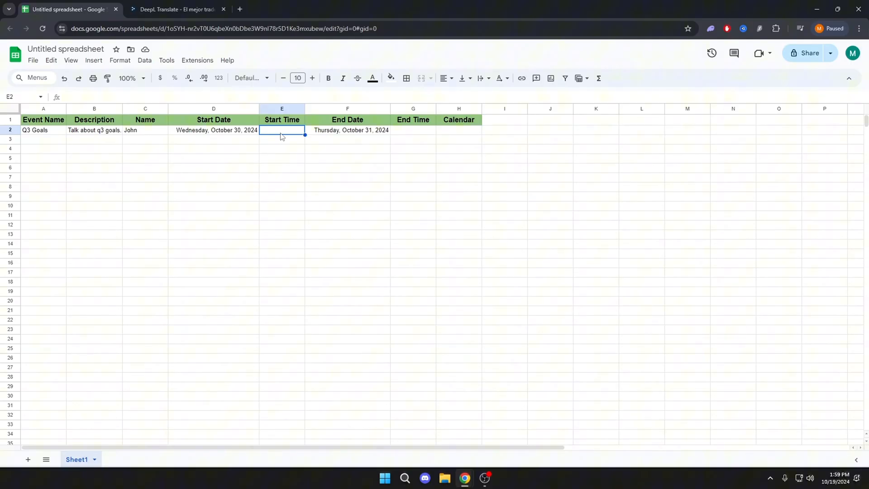
# Step: Enter 10:00 AM as the start time in E2 and 1:00 PM as the end time in G2
pyautogui.doubleClick(277, 130)
pyautogui.write(':')
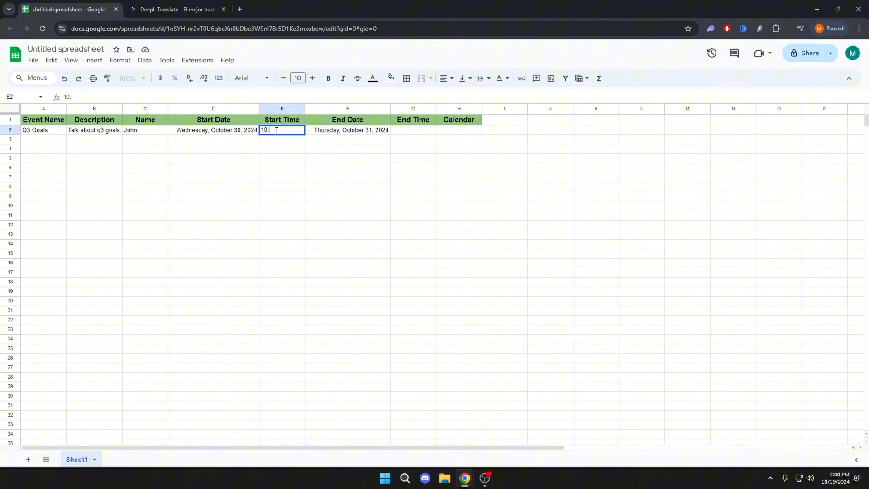
pyautogui.write('0m')
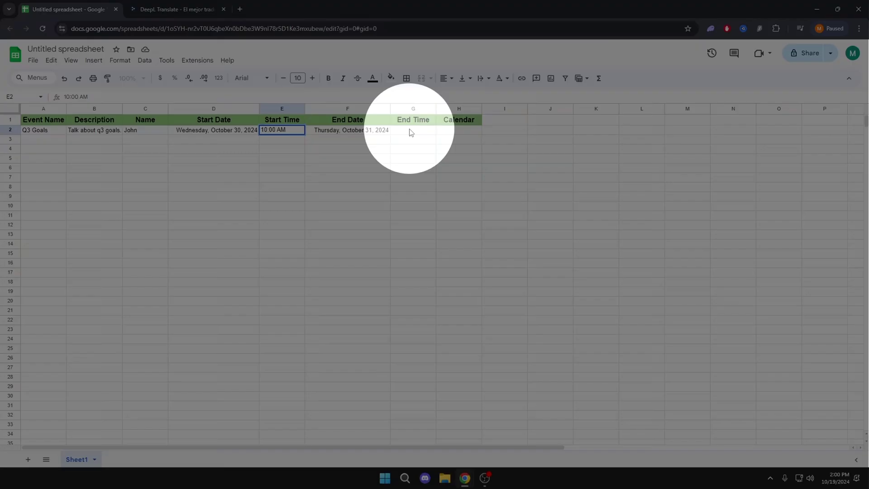
pyautogui.click(411, 130)
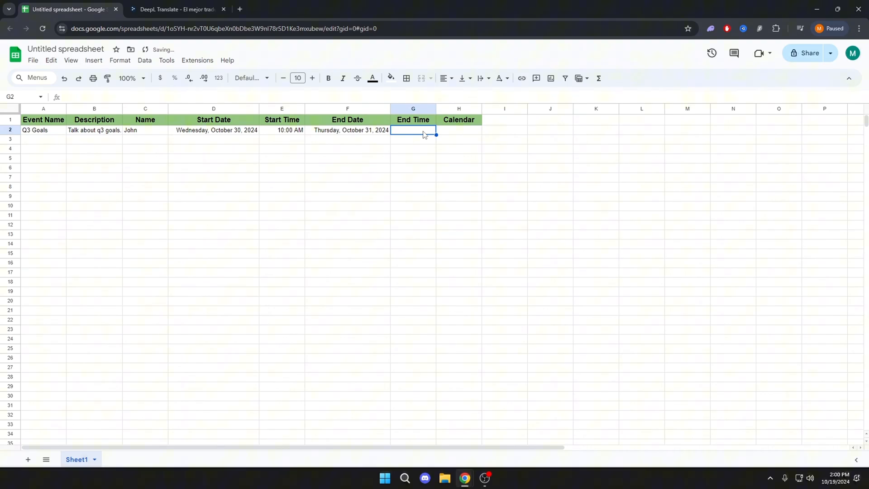
pyautogui.write('10m')
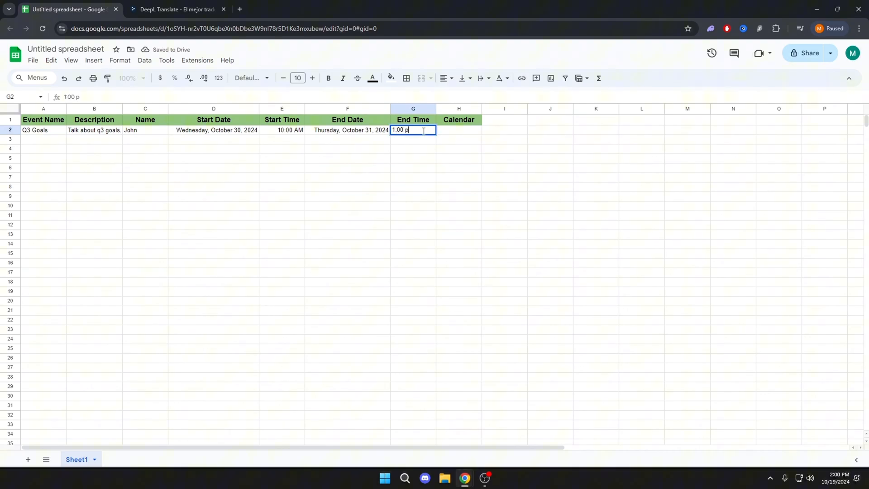
pyautogui.click(321, 176)
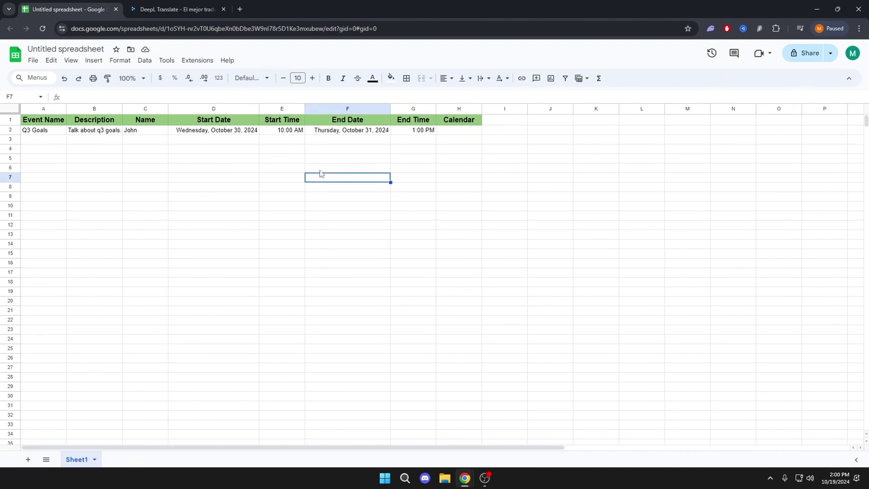
# Step: Search the Google Workspace Marketplace for the Calendar Events Creator add-on and confirm it is installed
pyautogui.click(197, 60)
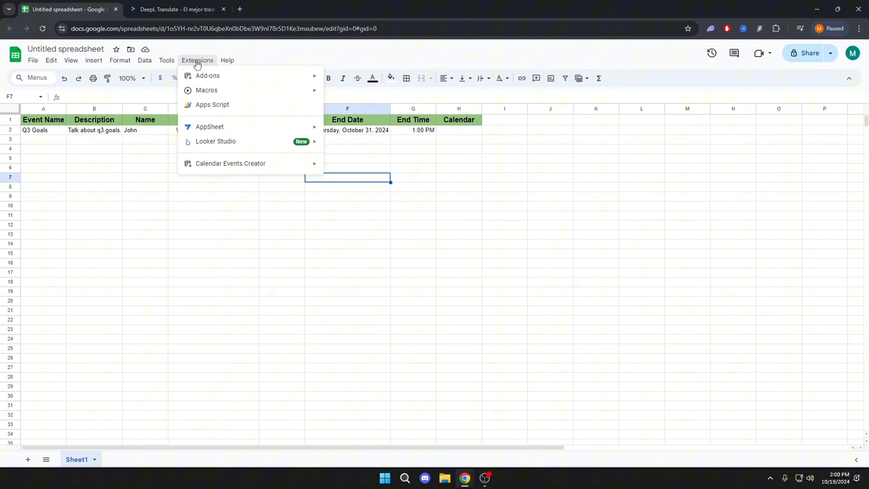
pyautogui.moveTo(207, 75)
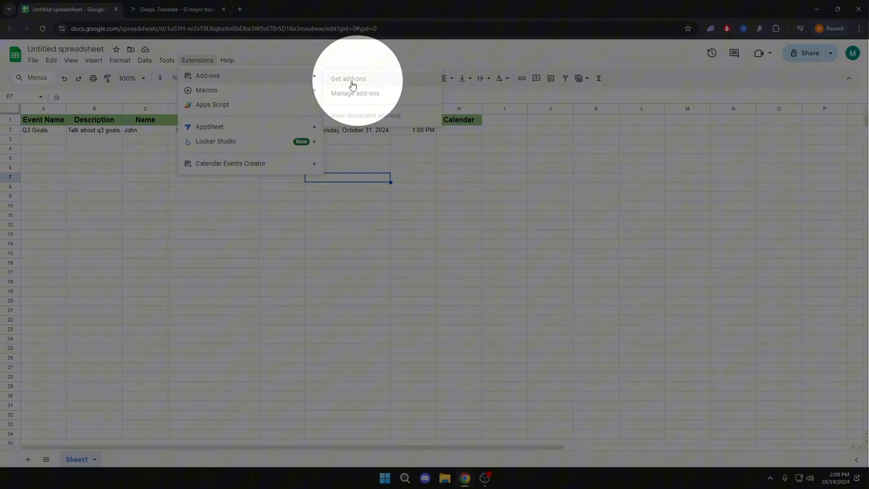
pyautogui.click(348, 79)
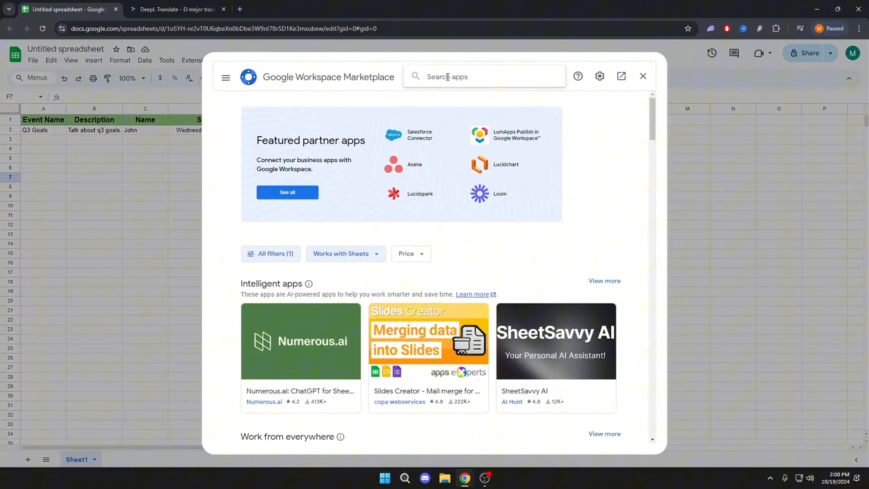
pyautogui.click(447, 76)
pyautogui.write('Calendar Even')
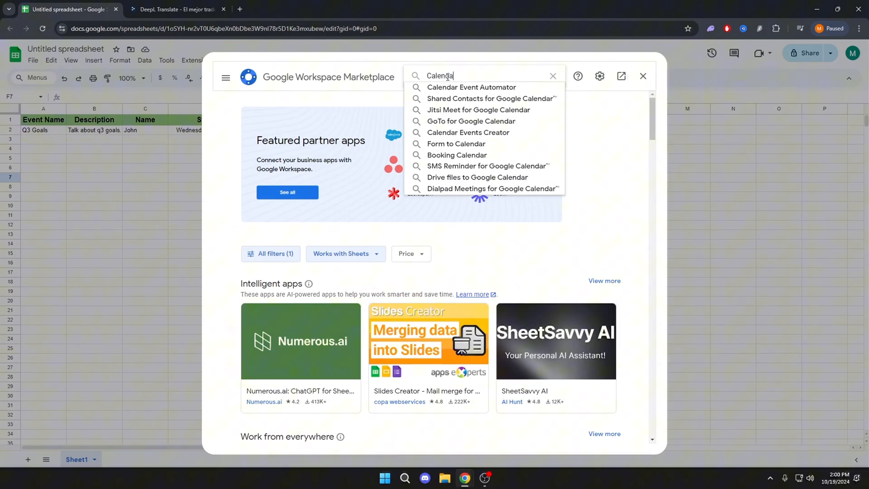
pyautogui.write('t')
pyautogui.press('Return')
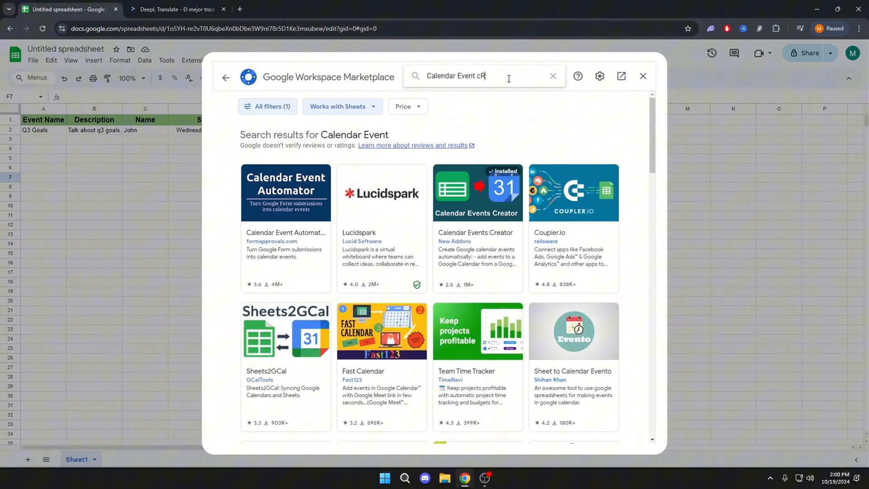
pyautogui.write('Cr')
pyautogui.press('BackSpace')
pyautogui.press('BackSpace')
pyautogui.press('BackSpace')
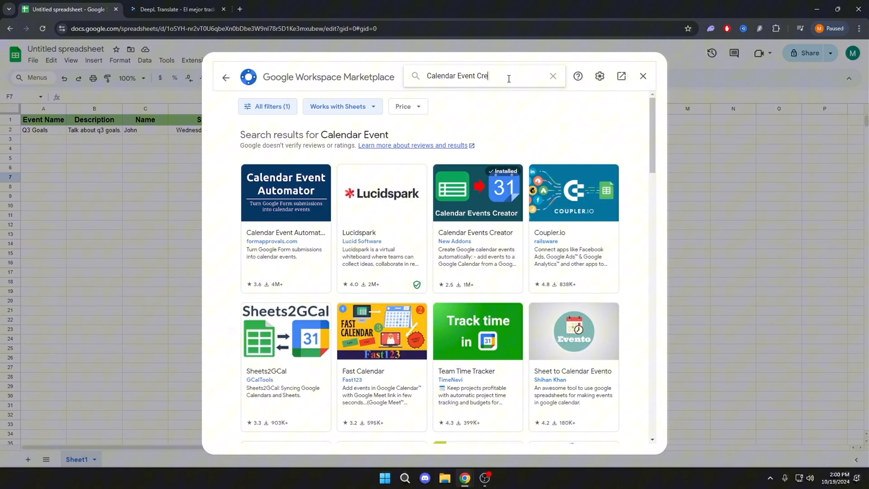
pyautogui.write('eator')
pyautogui.press('Return')
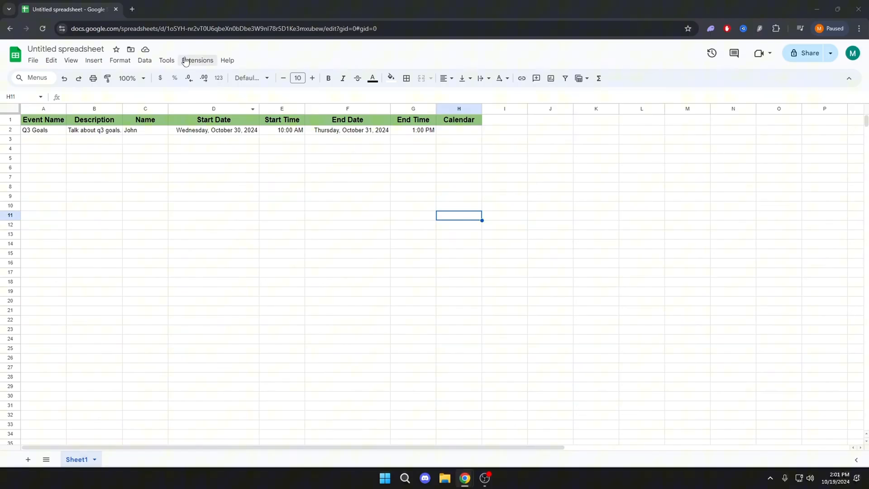
# Step: Launch Calendar Events Creator's Set up sidebar from the Extensions menu
pyautogui.click(197, 60)
pyautogui.moveTo(231, 163)
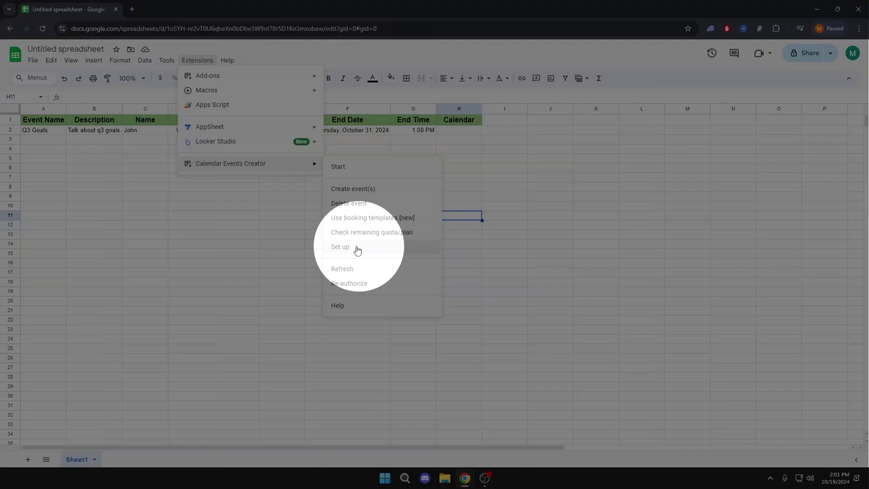
pyautogui.click(360, 246)
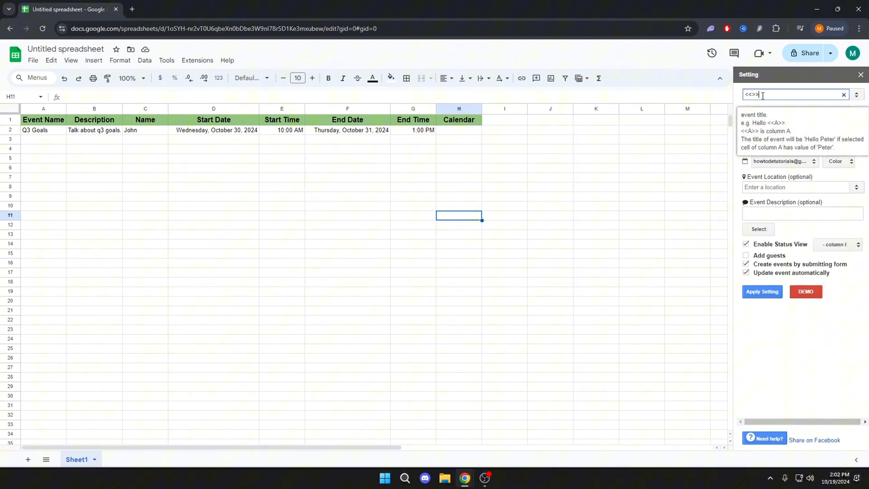
pyautogui.write('A')
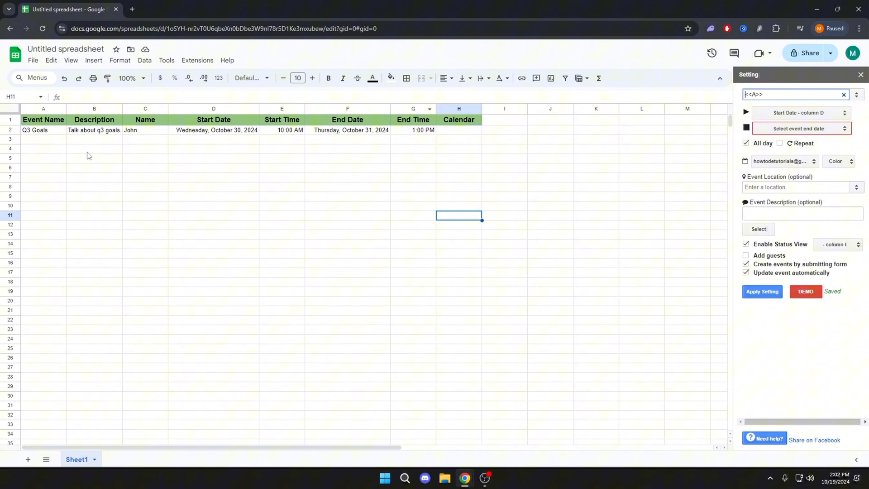
# Step: Set the event title to Q3 Goals <<A>>, keep Start Date column D and choose the end date column
pyautogui.click(43, 131)
pyautogui.click(760, 93)
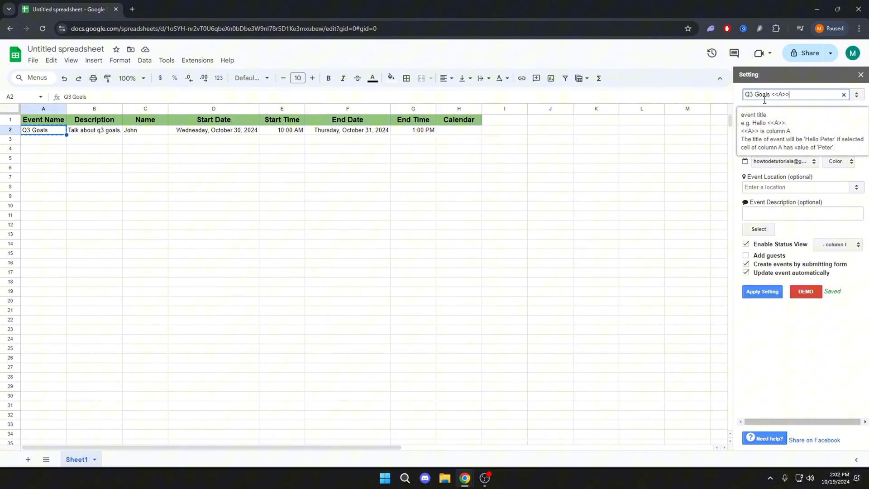
pyautogui.click(771, 115)
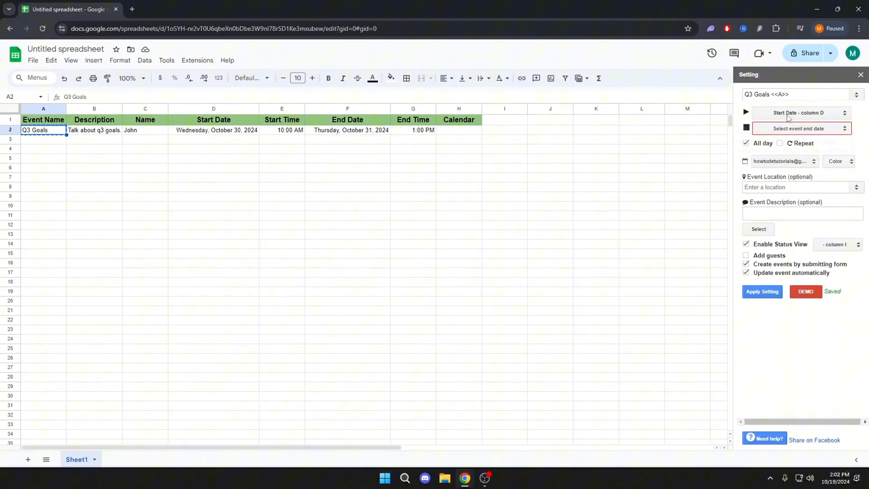
pyautogui.click(791, 114)
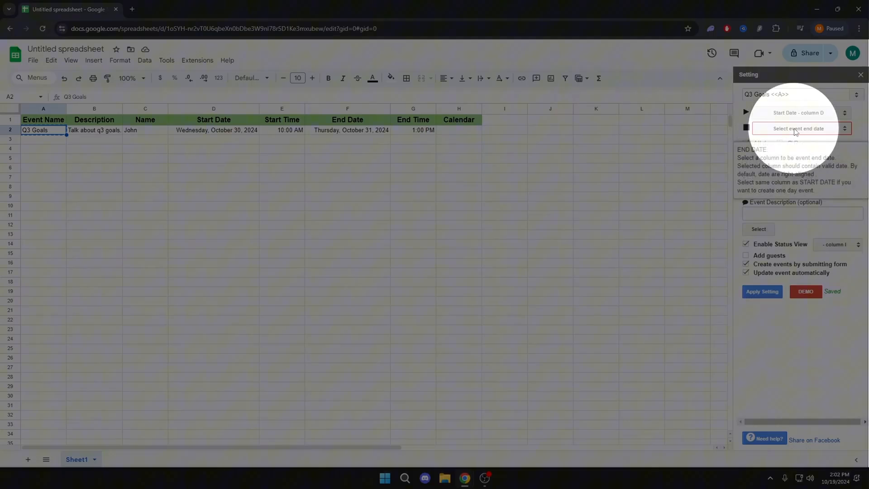
pyautogui.click(798, 128)
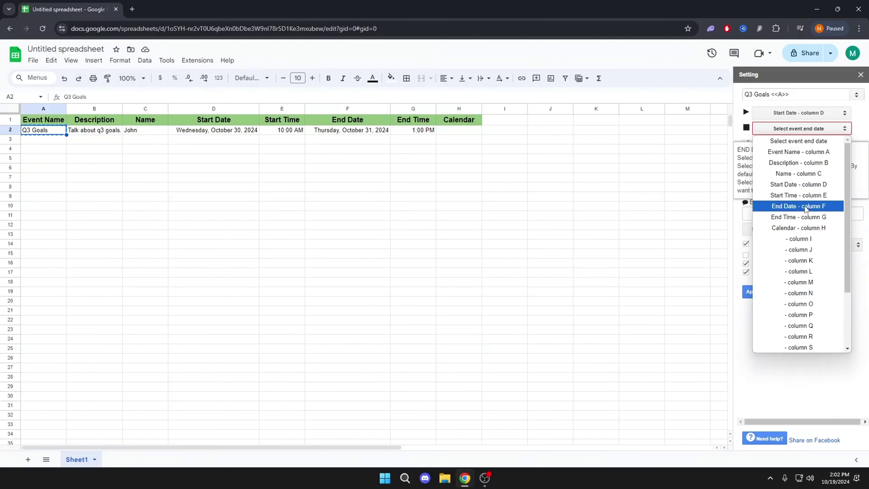
# Step: Use End Date column F, turn off All day, and take times from Start Time column E and End Time column G
pyautogui.click(805, 206)
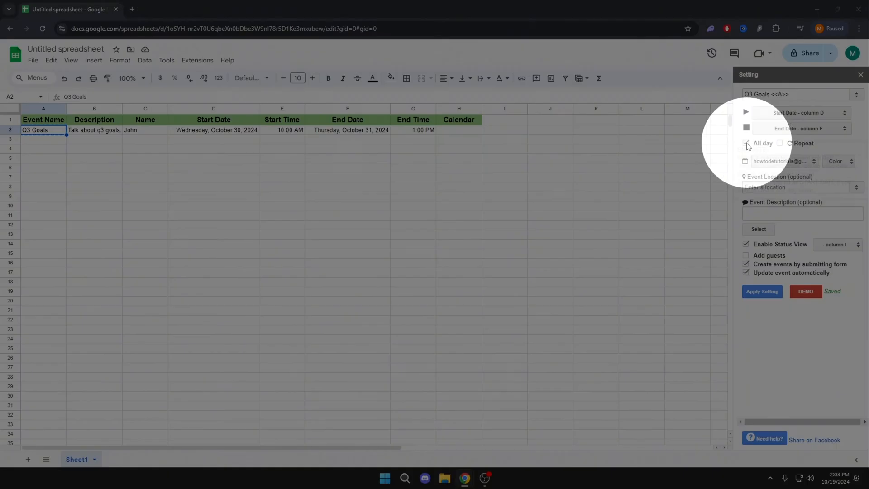
pyautogui.click(746, 143)
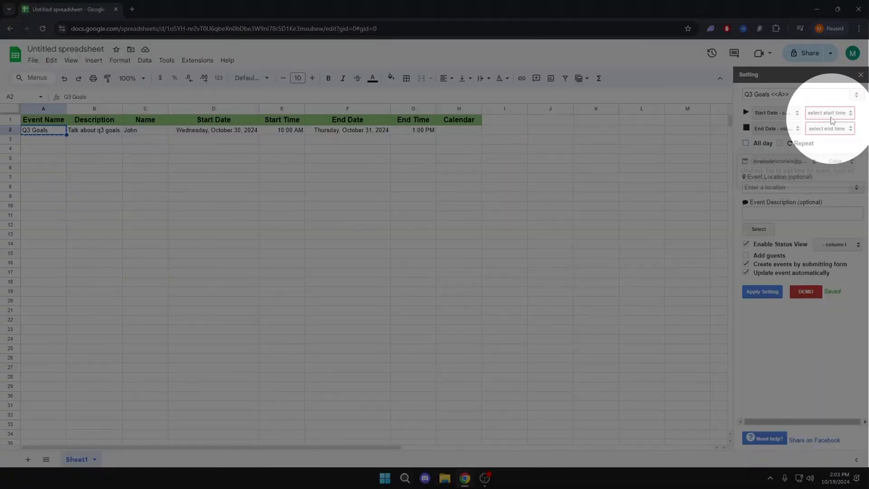
pyautogui.click(828, 113)
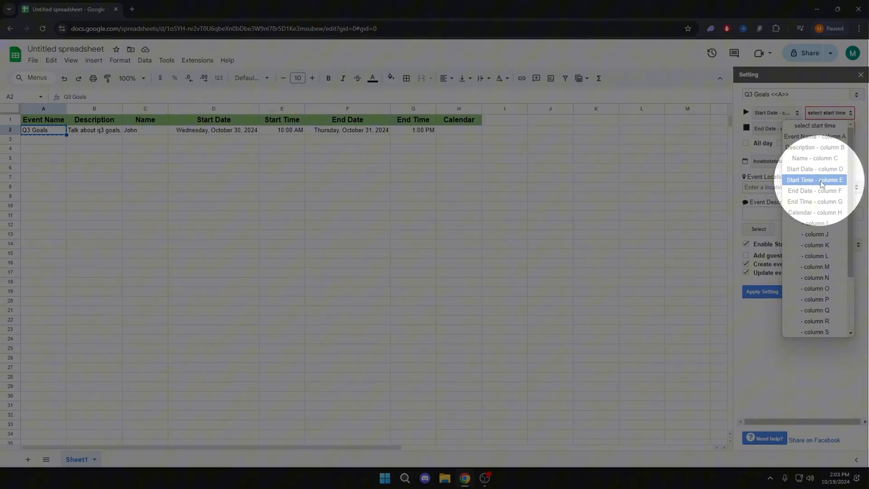
pyautogui.click(815, 180)
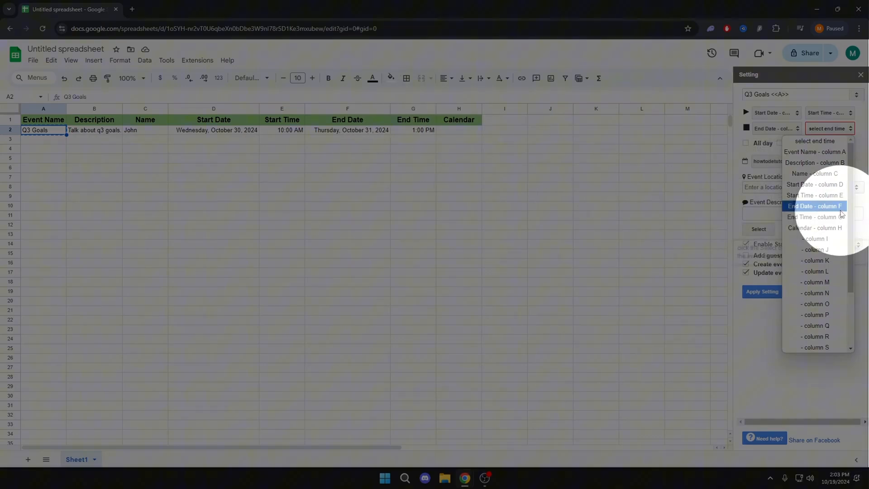
pyautogui.click(815, 217)
# Step: Set the event colour to Orange and insert the Description column B placeholder into the description
pyautogui.click(839, 161)
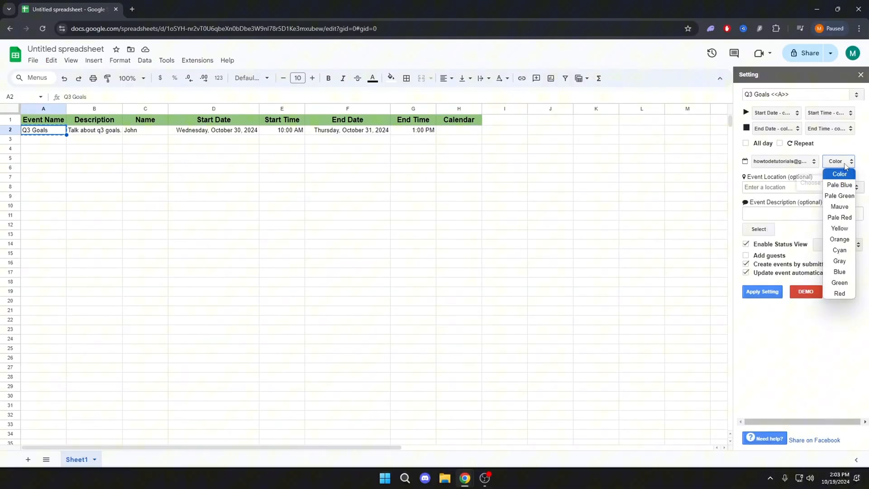
pyautogui.click(842, 240)
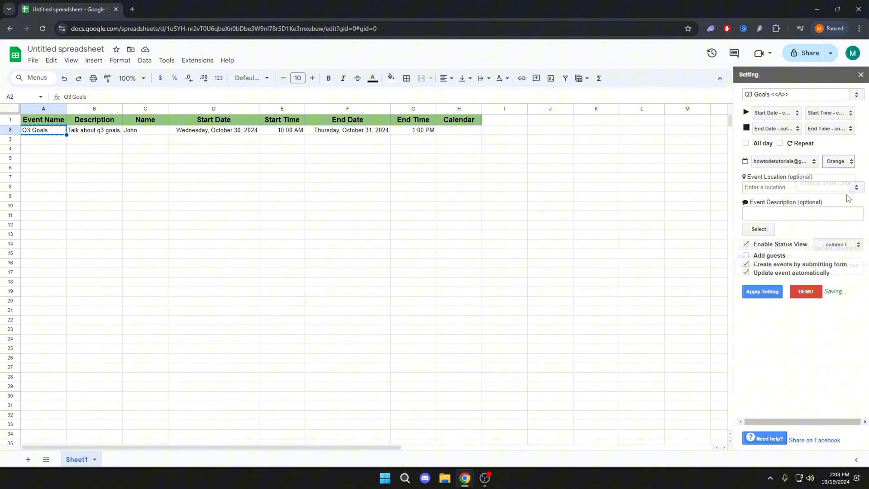
pyautogui.moveTo(746, 203)
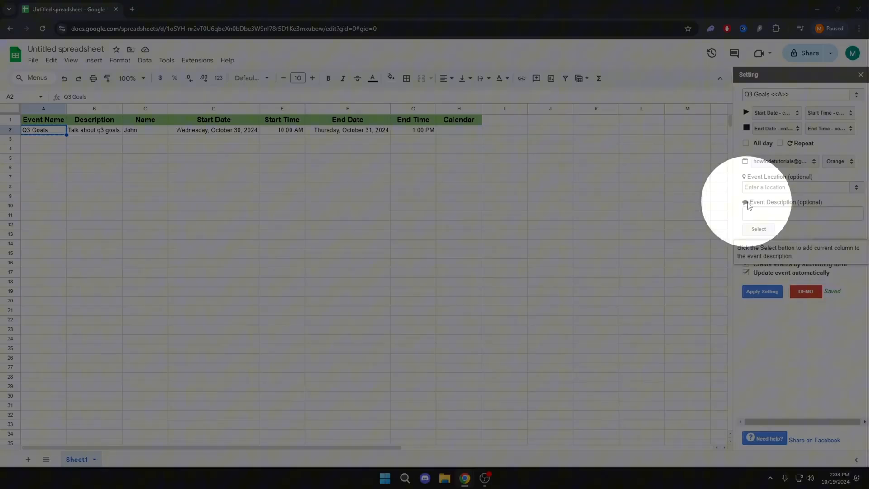
pyautogui.click(761, 217)
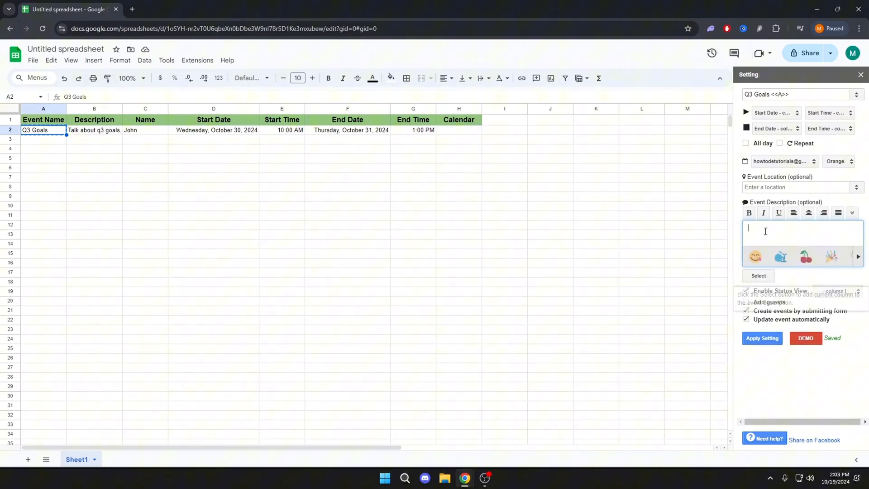
pyautogui.click(96, 130)
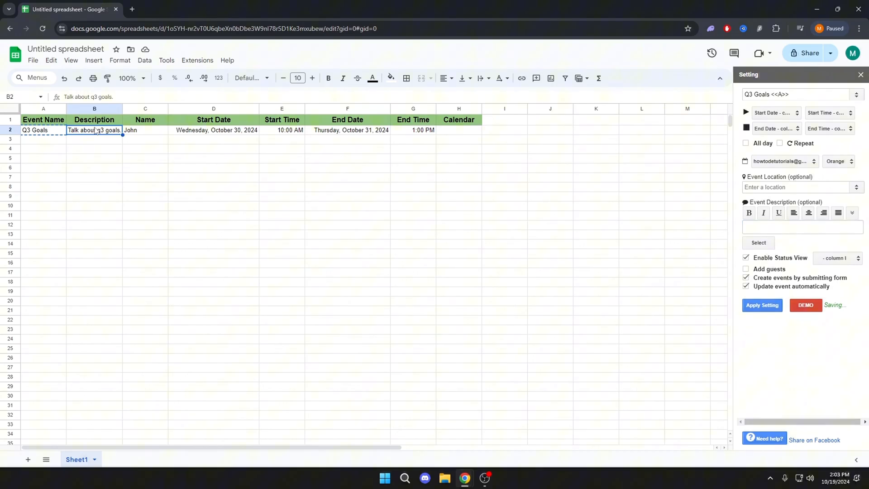
pyautogui.click(791, 226)
pyautogui.write('Talk about q3 goals.')
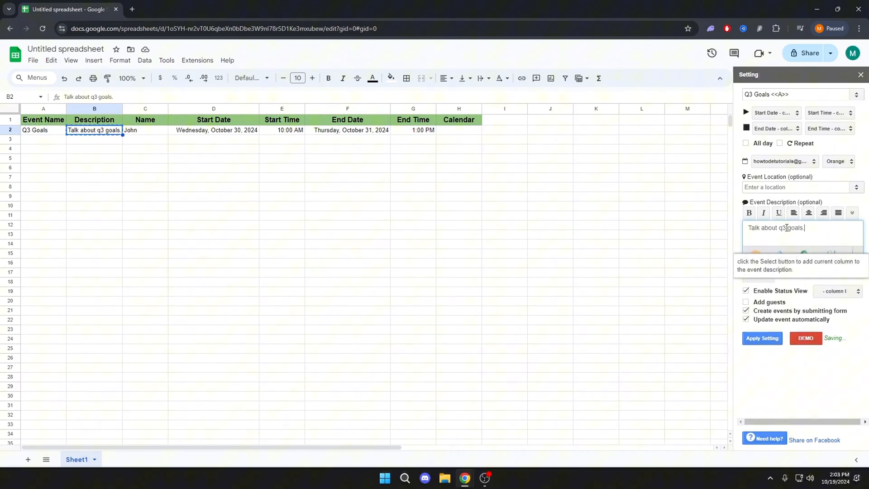
# Step: Check the <<A>> title placeholder and finish the description as Talk about q3 goals. <<B>>
pyautogui.click(790, 96)
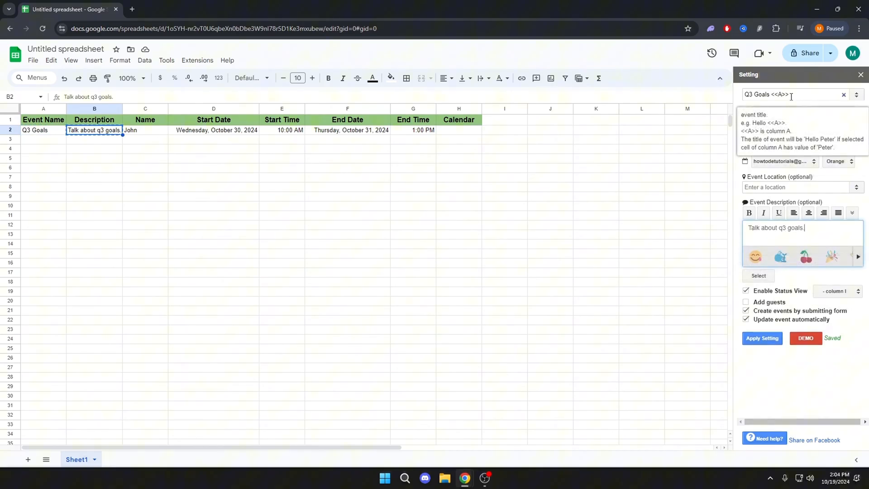
pyautogui.doubleClick(781, 95)
pyautogui.click(815, 228)
pyautogui.write('<<B>>')
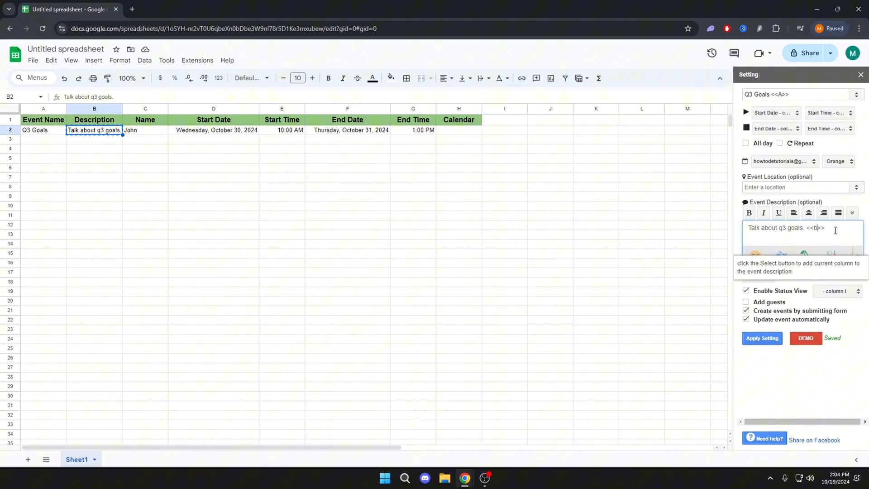
pyautogui.click(845, 253)
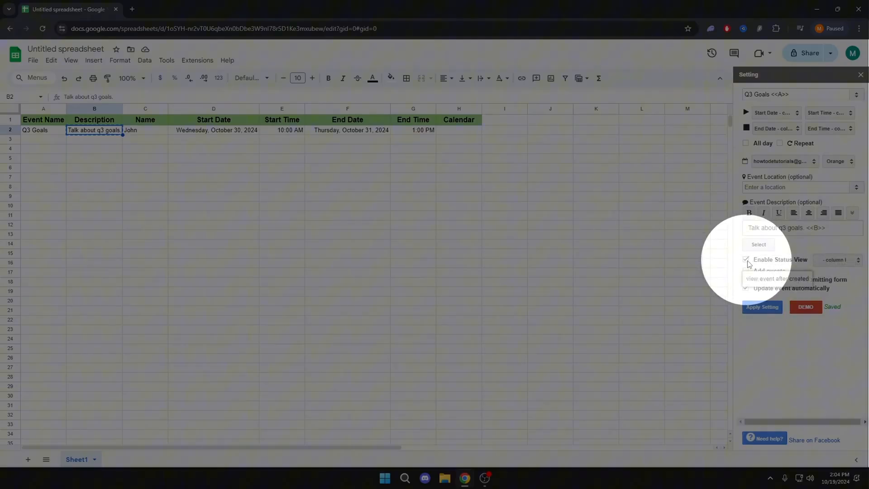
# Step: Set Enable Status View to the Calendar column, apply the settings, and close the Q3 Goals event popup
pyautogui.click(836, 260)
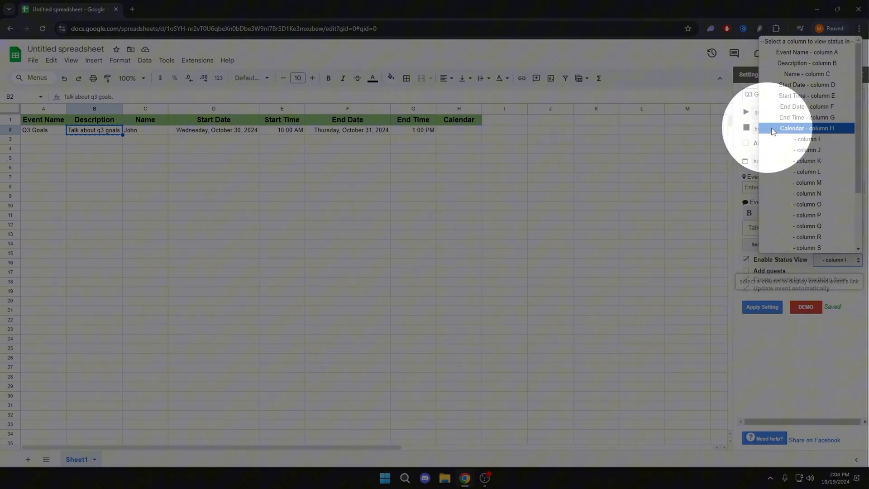
pyautogui.click(808, 128)
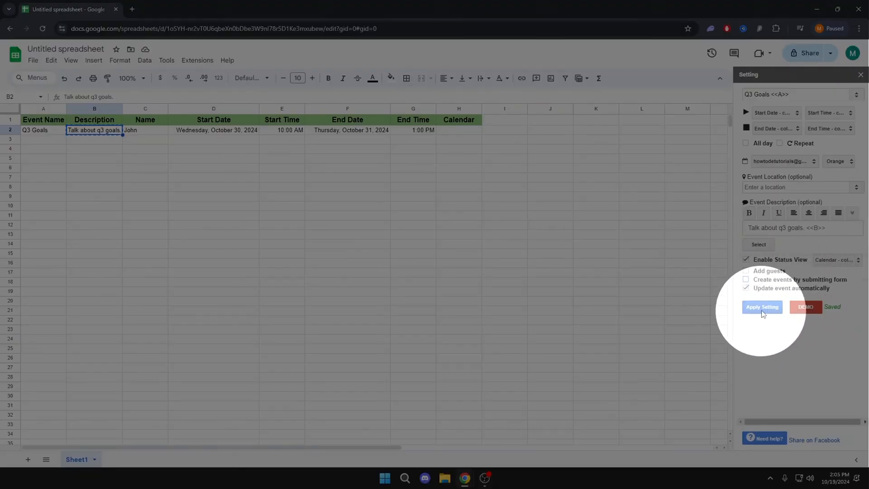
pyautogui.click(762, 309)
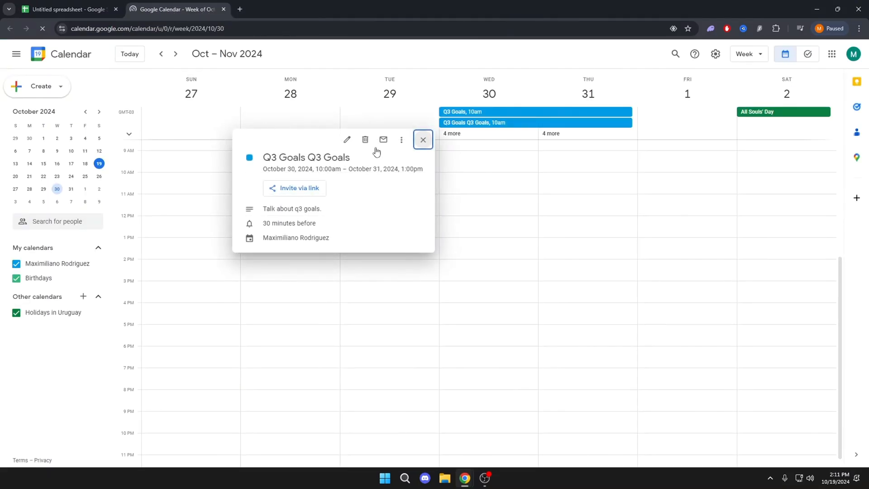
pyautogui.click(426, 141)
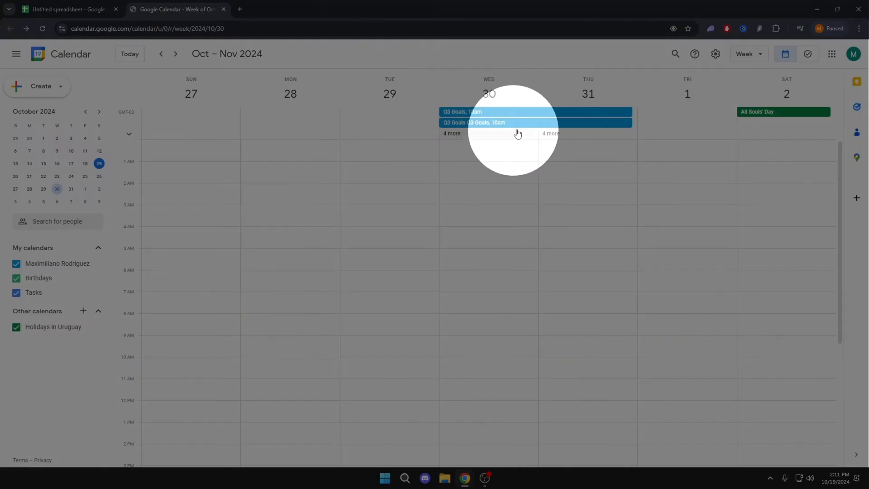
# Step: Enter Q4 Goals, its description and Steve as the name in row 3
pyautogui.click(63, 6)
pyautogui.click(94, 140)
pyautogui.write('Q4 Goals')
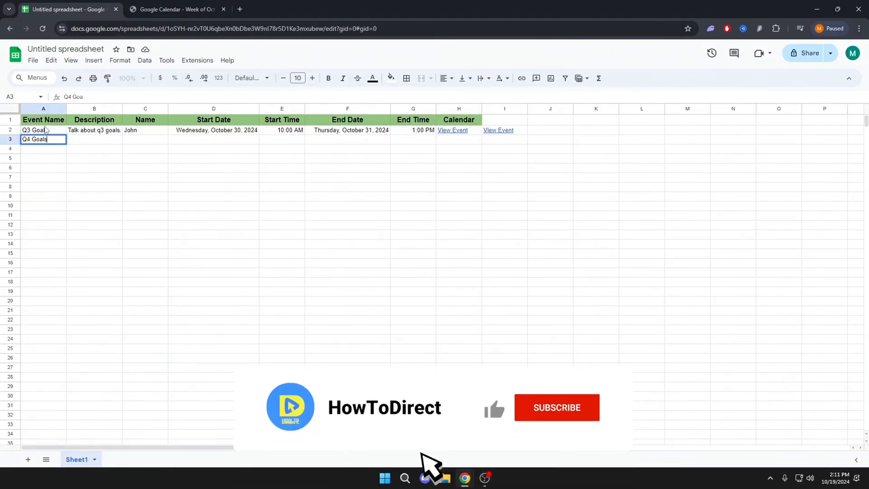
pyautogui.doubleClick(94, 139)
pyautogui.click(144, 145)
pyautogui.write('eve')
pyautogui.click(213, 139)
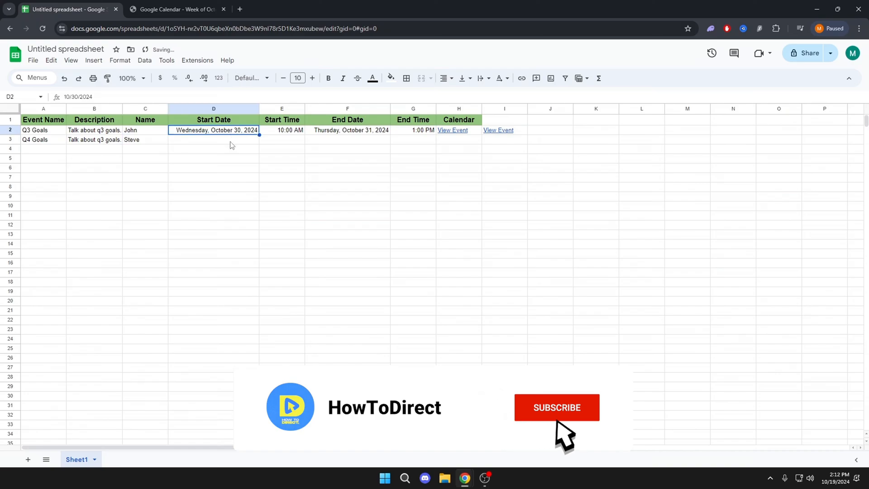
# Step: Set row 3 to October 18–19, 2024, 10:00 AM–1:00 PM using the date pickers
pyautogui.doubleClick(213, 139)
pyautogui.click(240, 205)
pyautogui.click(280, 141)
pyautogui.write('0:00 AM')
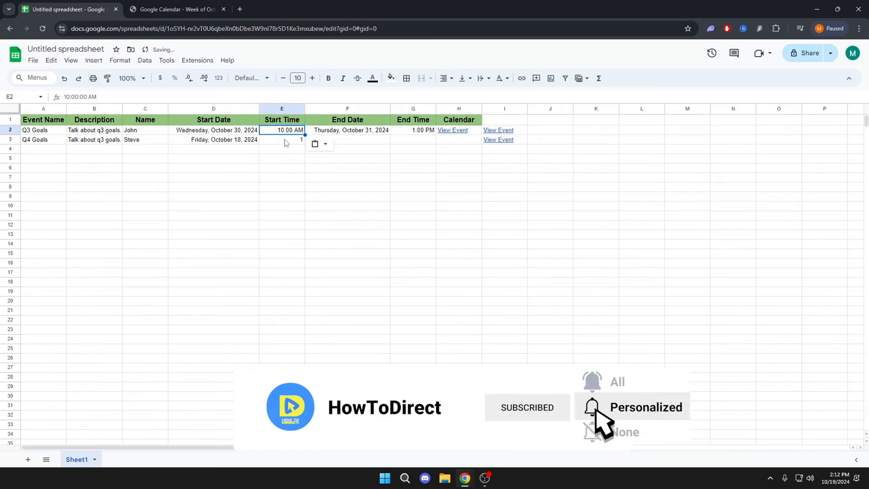
pyautogui.click(346, 139)
pyautogui.doubleClick(347, 139)
pyautogui.click(388, 206)
pyautogui.click(412, 130)
pyautogui.write('1:00 PM')
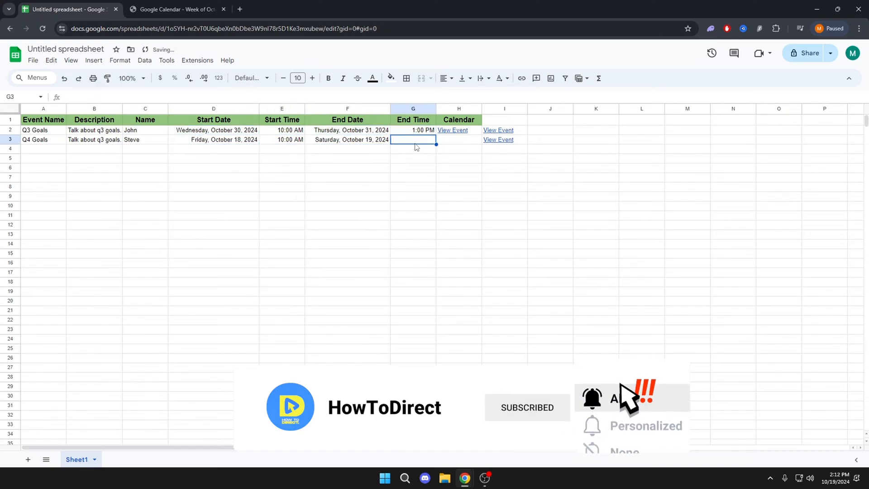
pyautogui.click(458, 197)
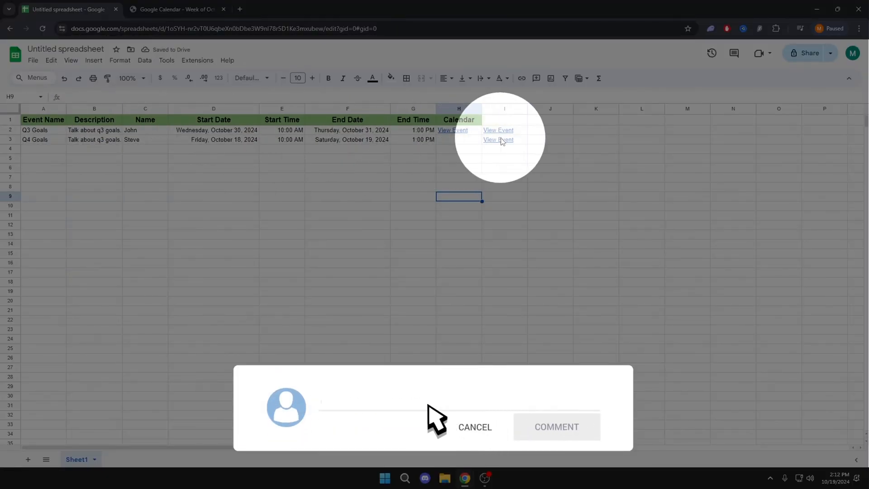
# Step: Follow the new View Event link in I3 to the calendar event and return to the sheet
pyautogui.click(497, 140)
pyautogui.click(522, 154)
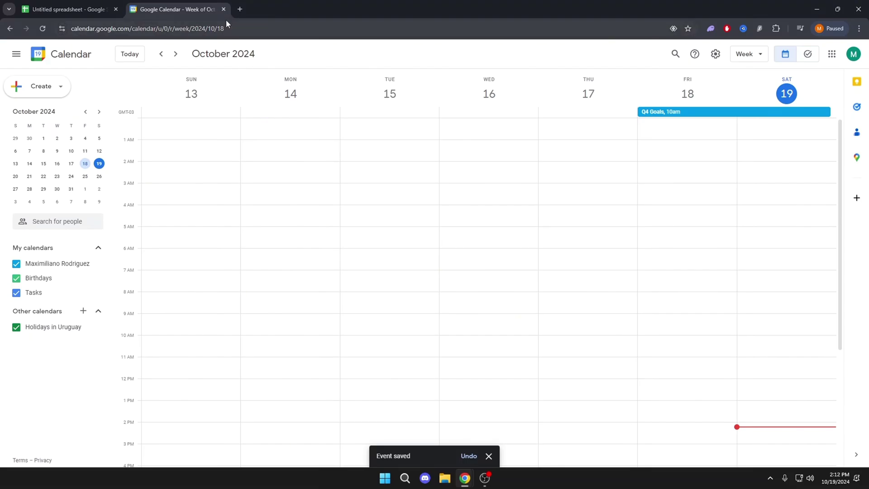
pyautogui.click(68, 9)
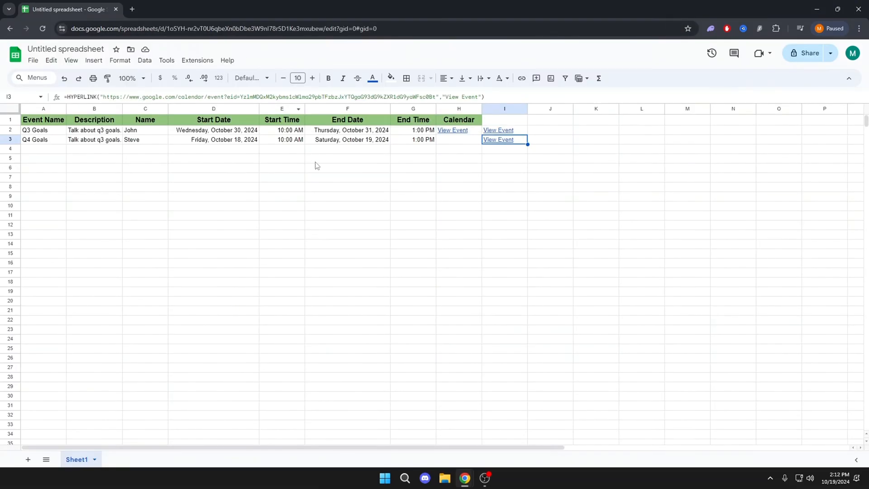